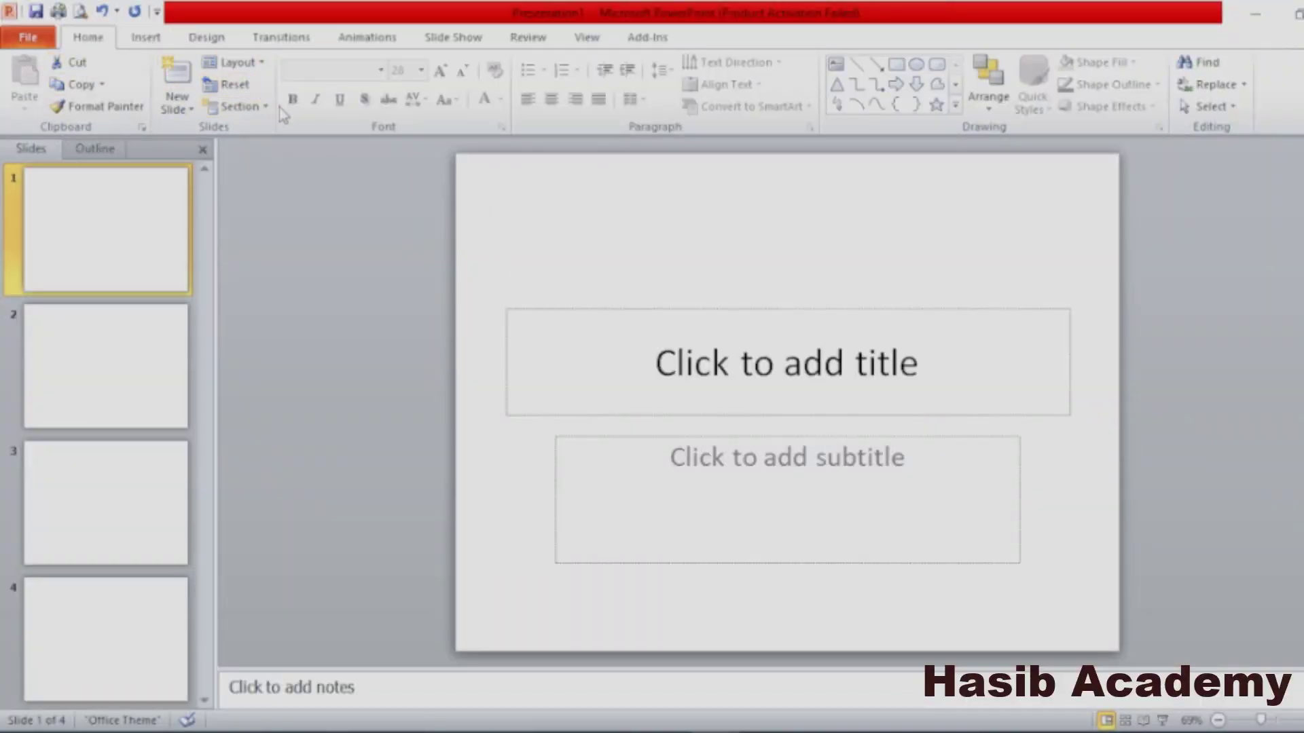
# Show the Transitions ribbon for the blank four-slide presentation
pyautogui.click(294, 43)
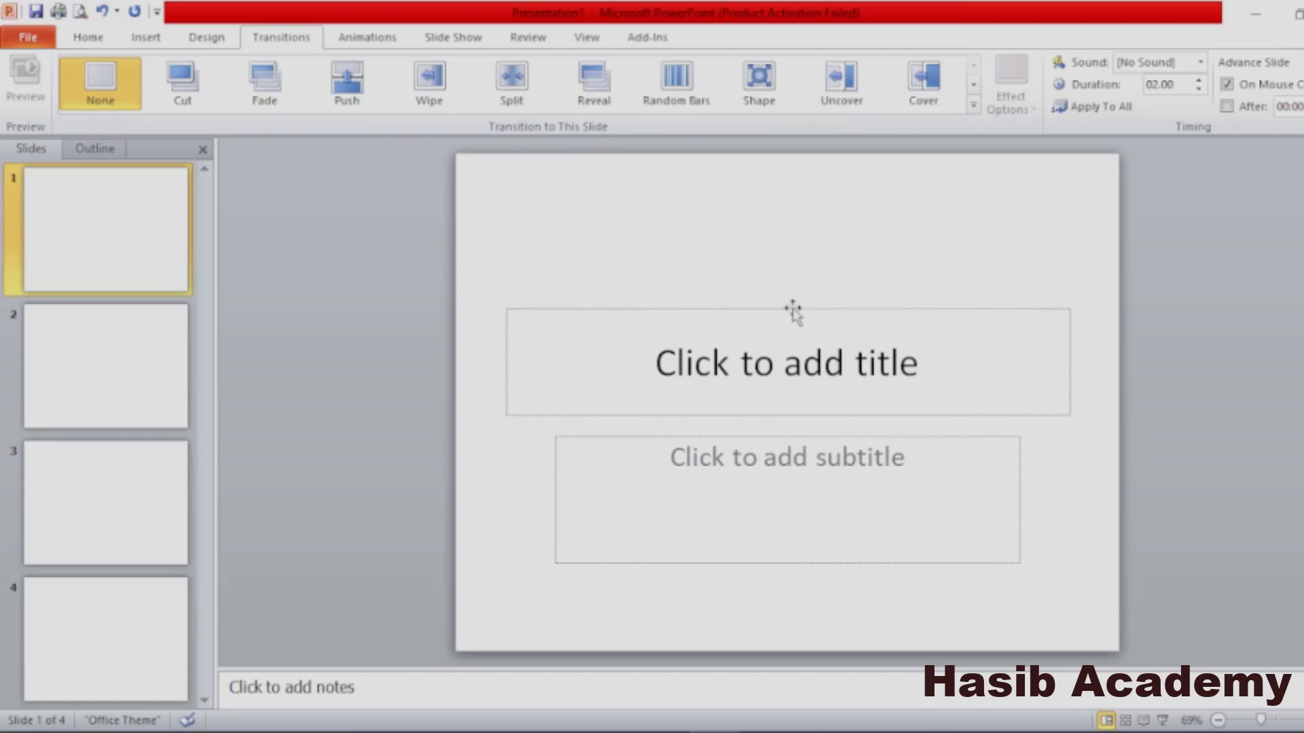
pyautogui.click(630, 337)
pyautogui.click(593, 278)
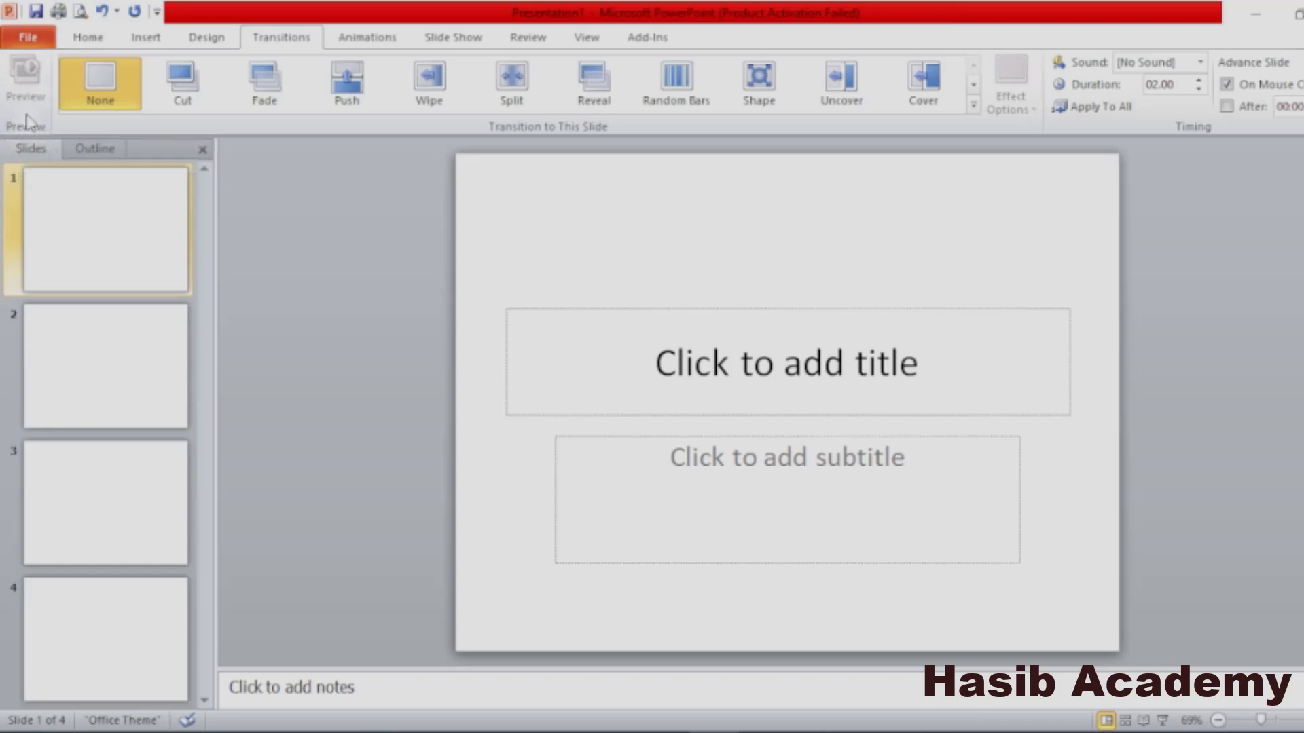
# Title the first slide 'Bangladesh' and give it a Push transition
pyautogui.click(711, 369)
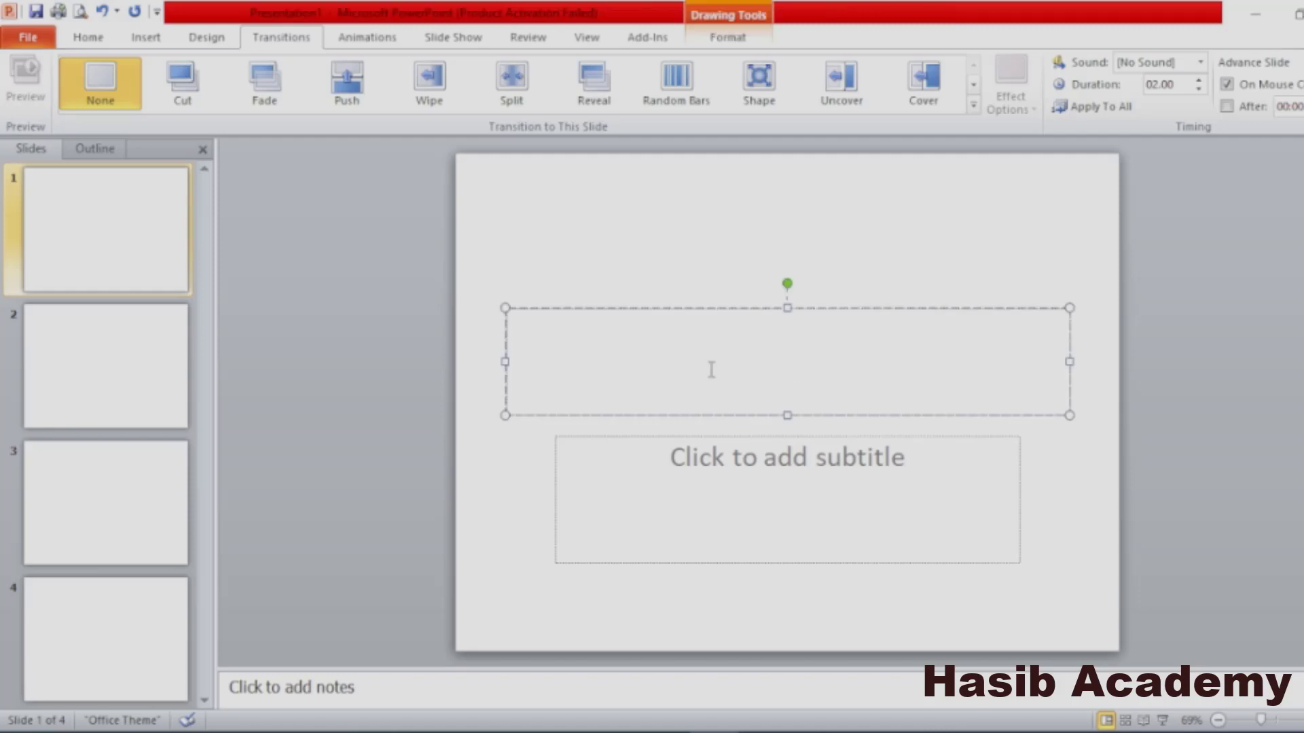
pyautogui.write('Bangladesh')
pyautogui.click(815, 506)
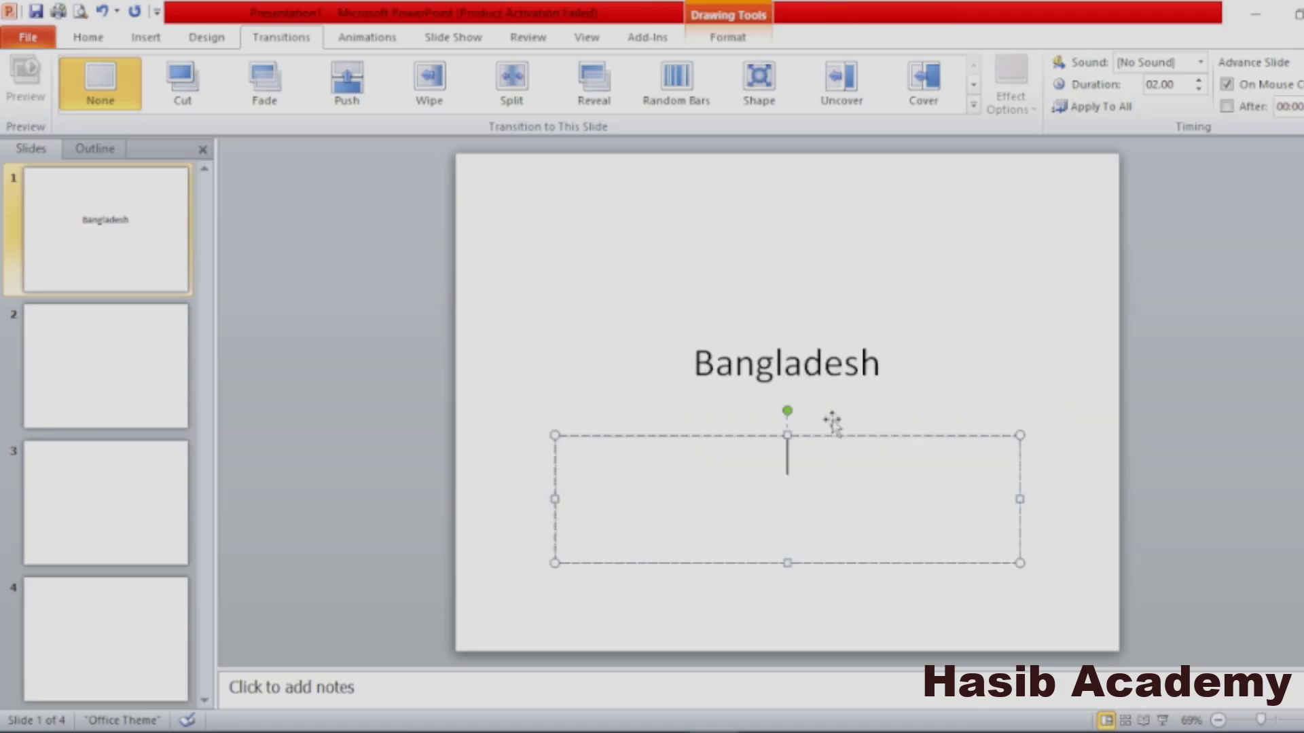
pyautogui.click(842, 406)
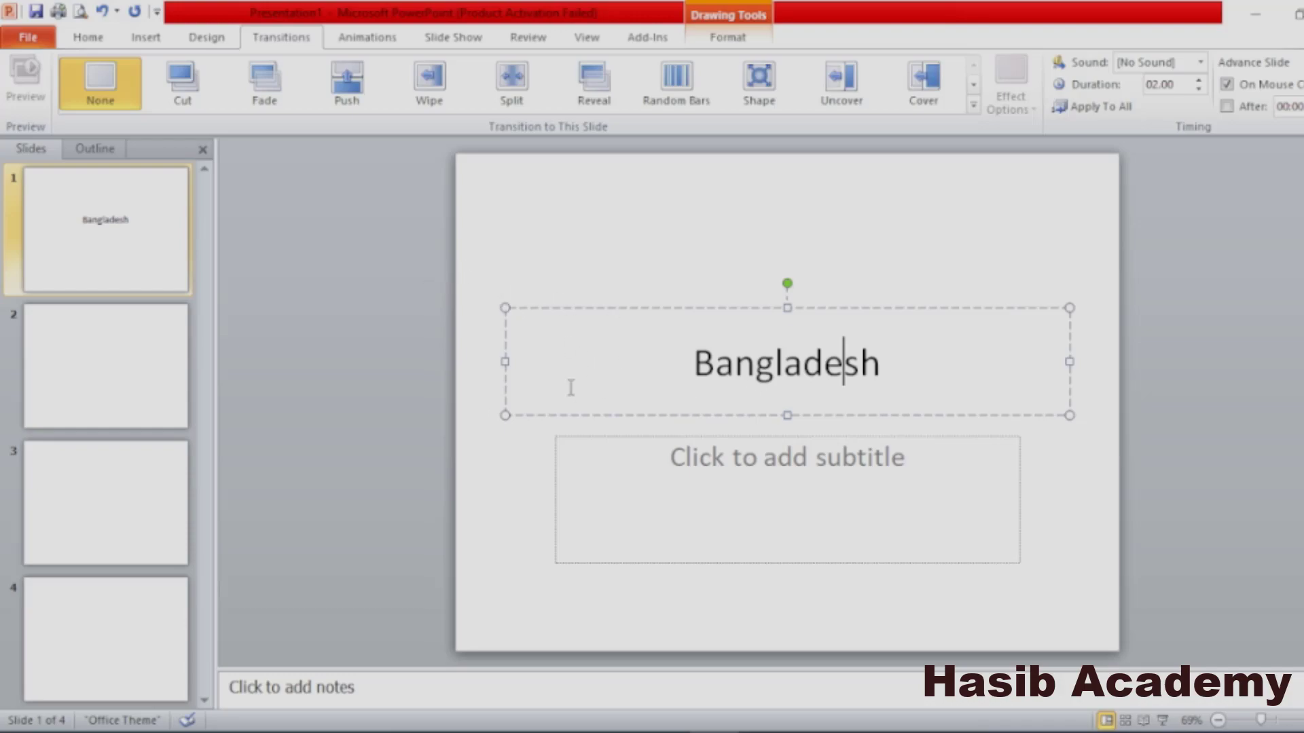
pyautogui.click(353, 99)
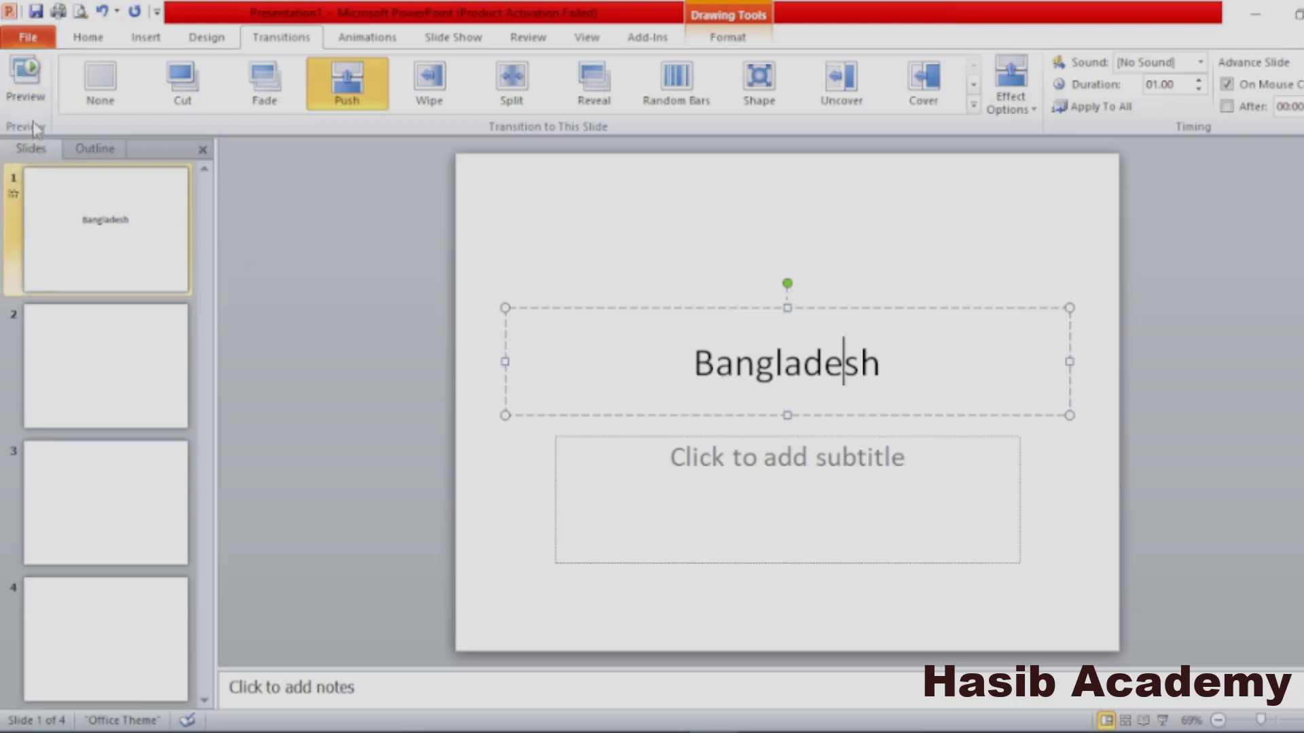
# Preview the Push transition, then switch slide 1 to Split and preview that
pyautogui.click(876, 377)
pyautogui.click(830, 438)
pyautogui.click(808, 378)
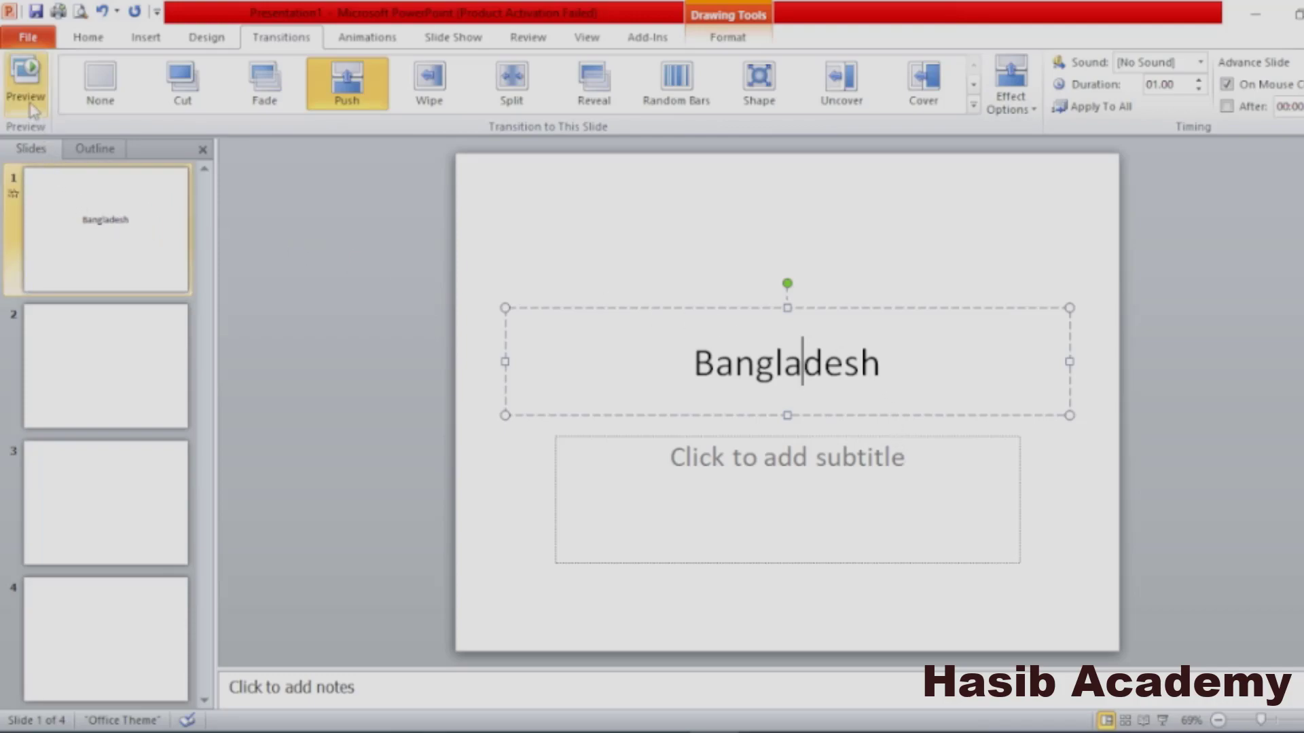
pyautogui.click(26, 85)
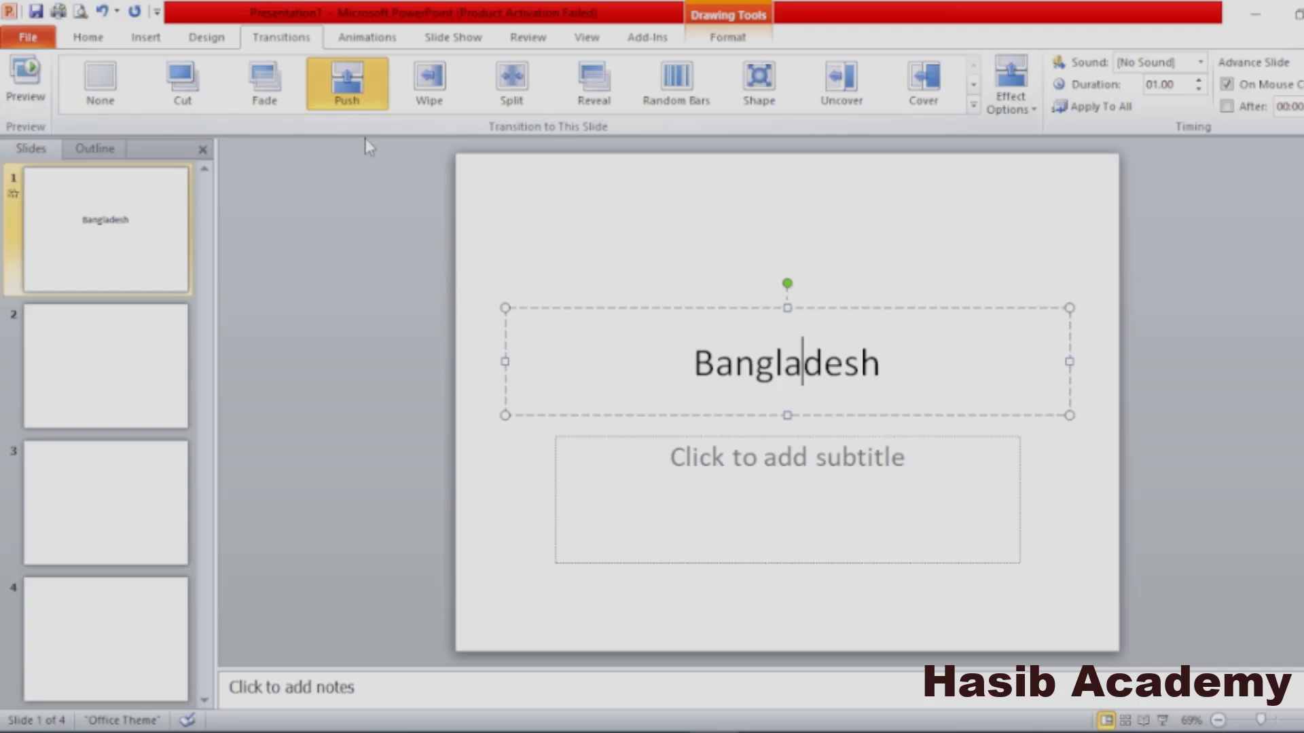
pyautogui.click(511, 78)
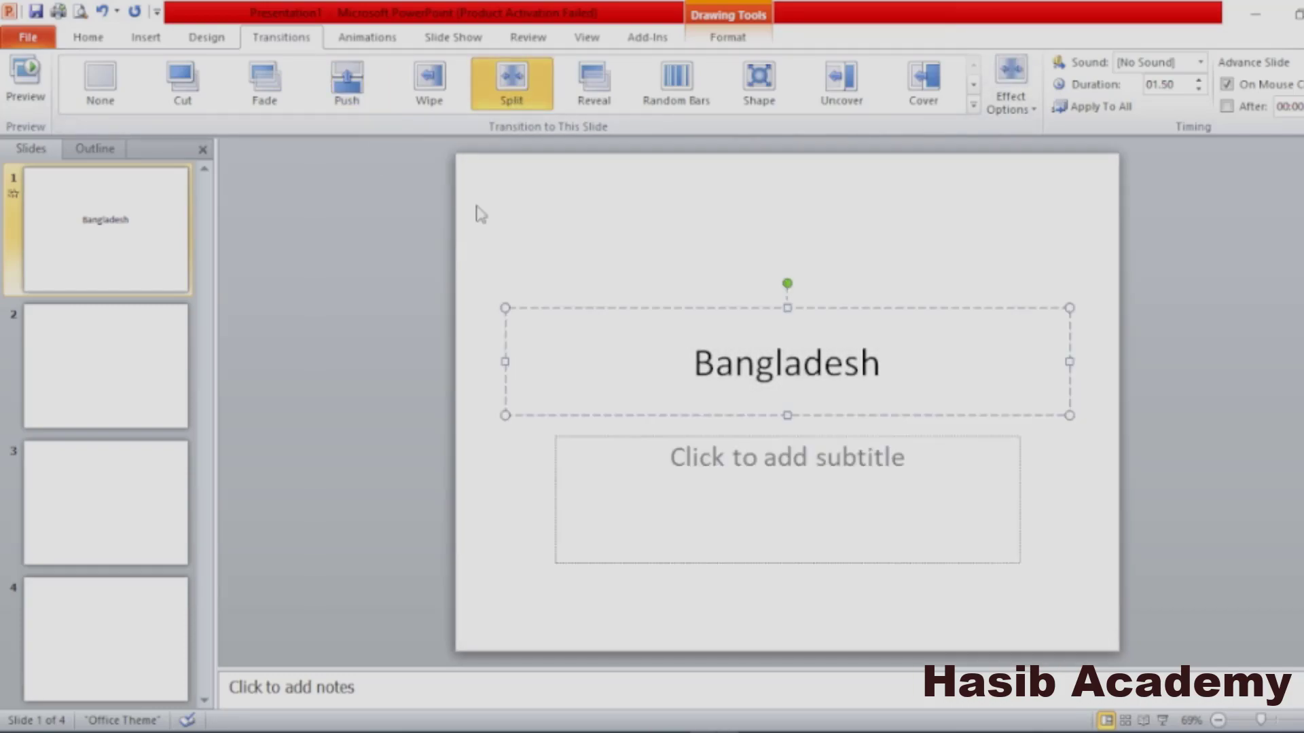
pyautogui.click(25, 102)
# Try Clock, then None, leaving slide 1 on Push at 01.00 duration
pyautogui.click(974, 105)
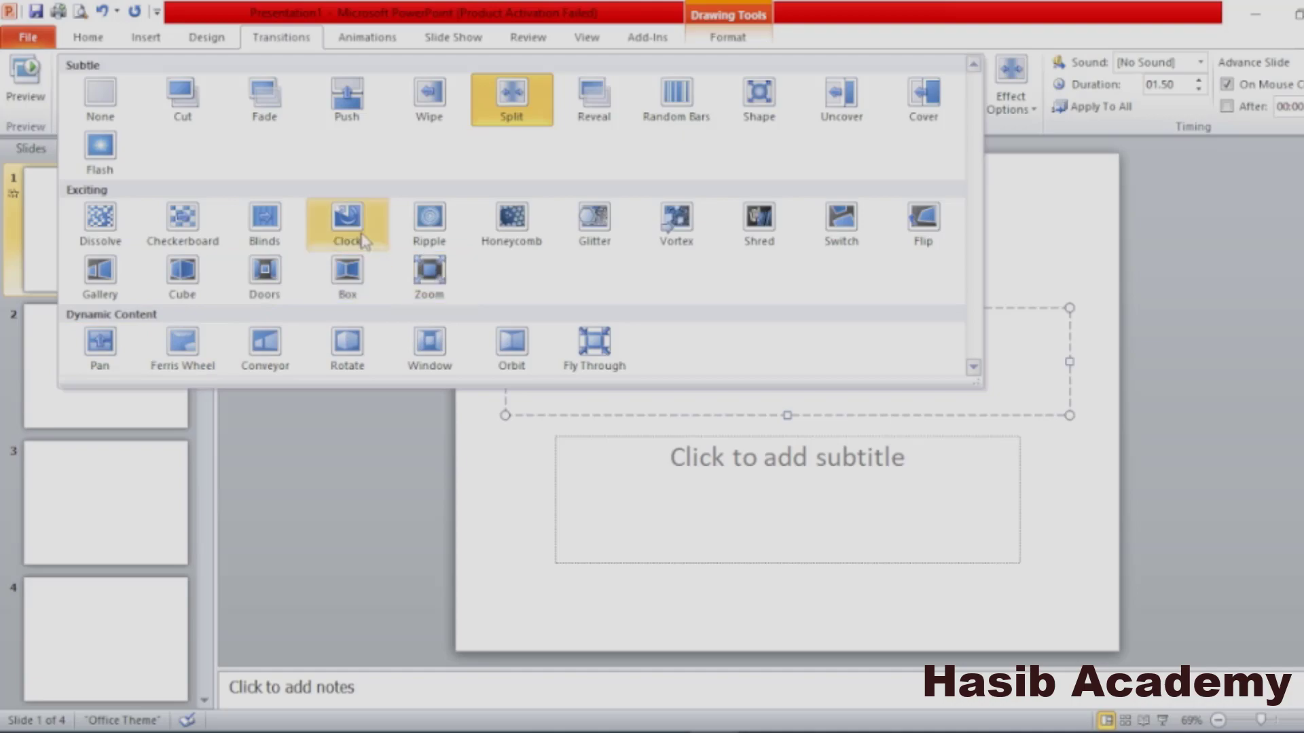
pyautogui.click(347, 219)
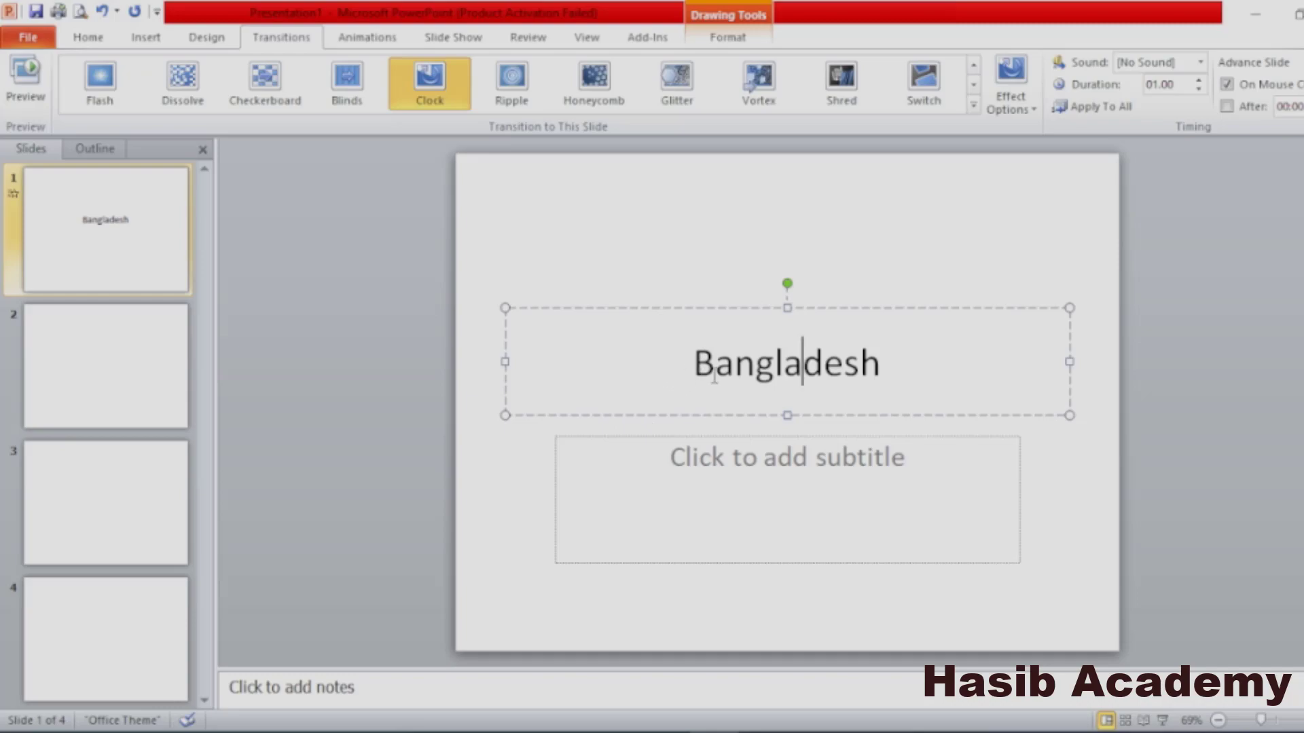
pyautogui.click(974, 105)
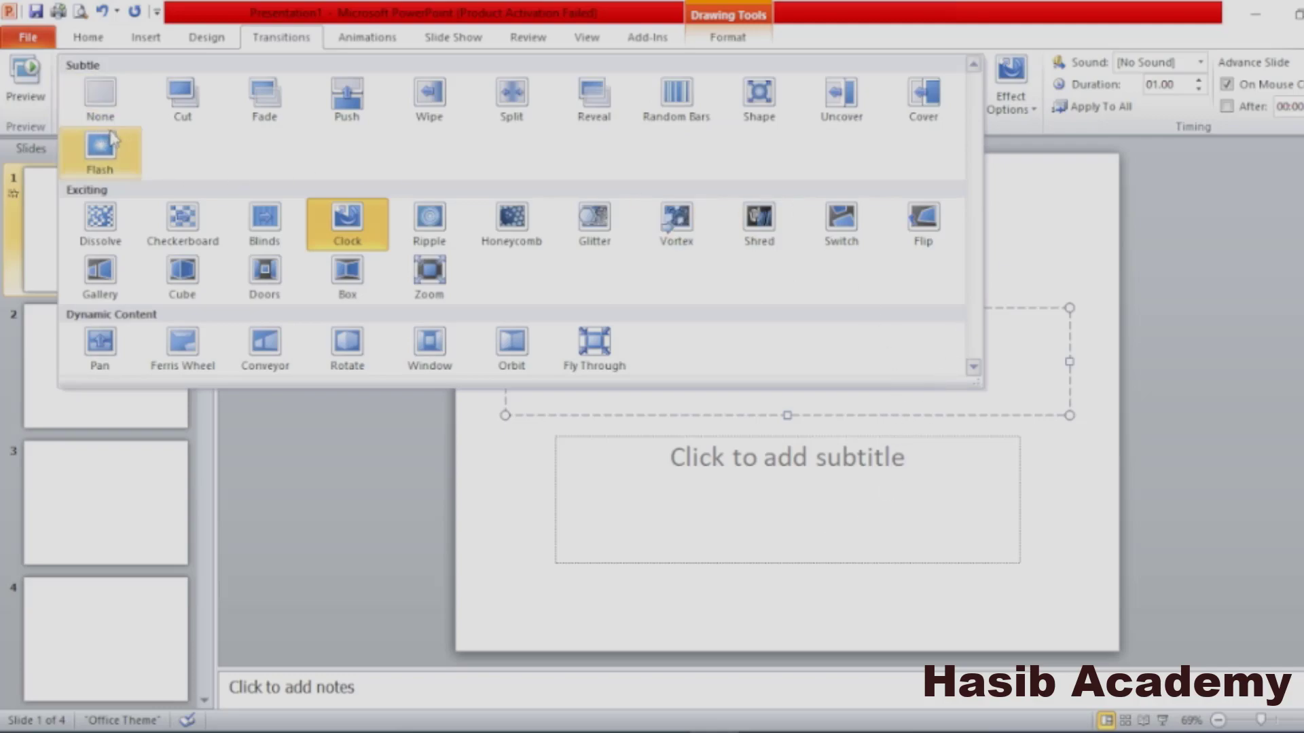
pyautogui.click(102, 102)
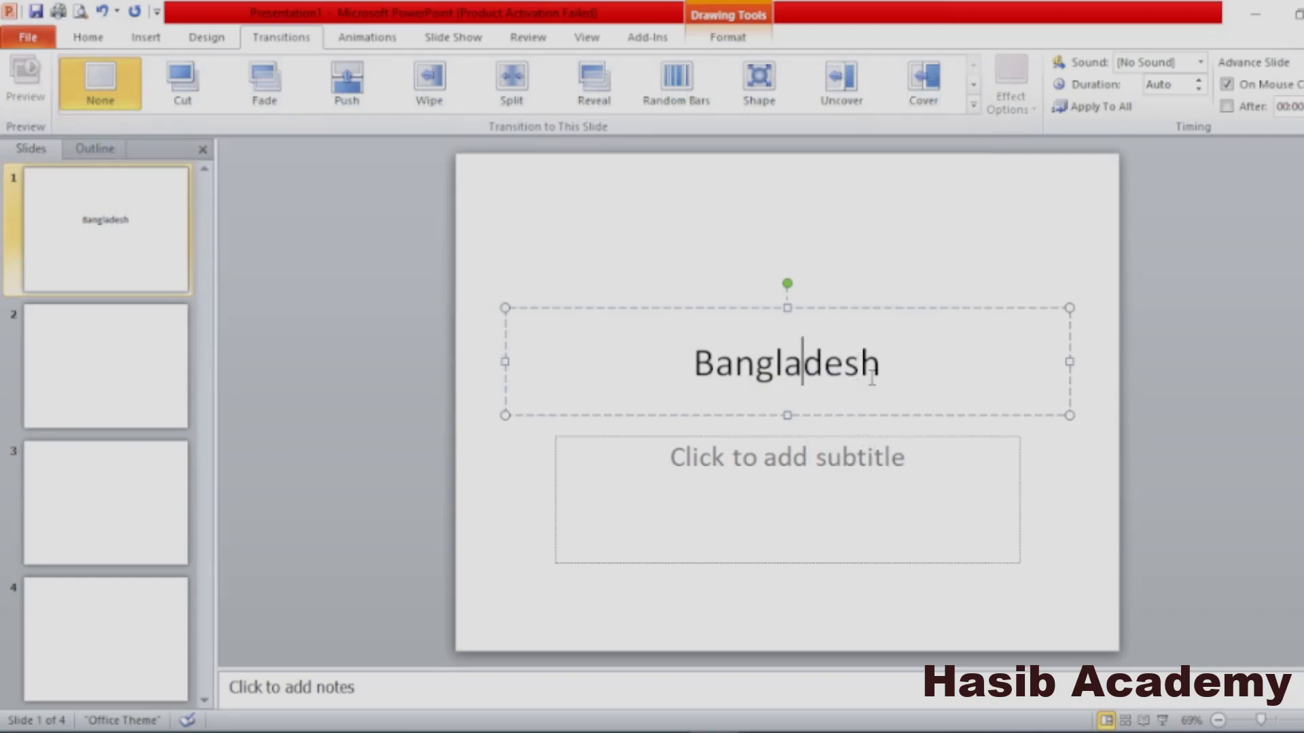
pyautogui.click(888, 473)
pyautogui.click(887, 374)
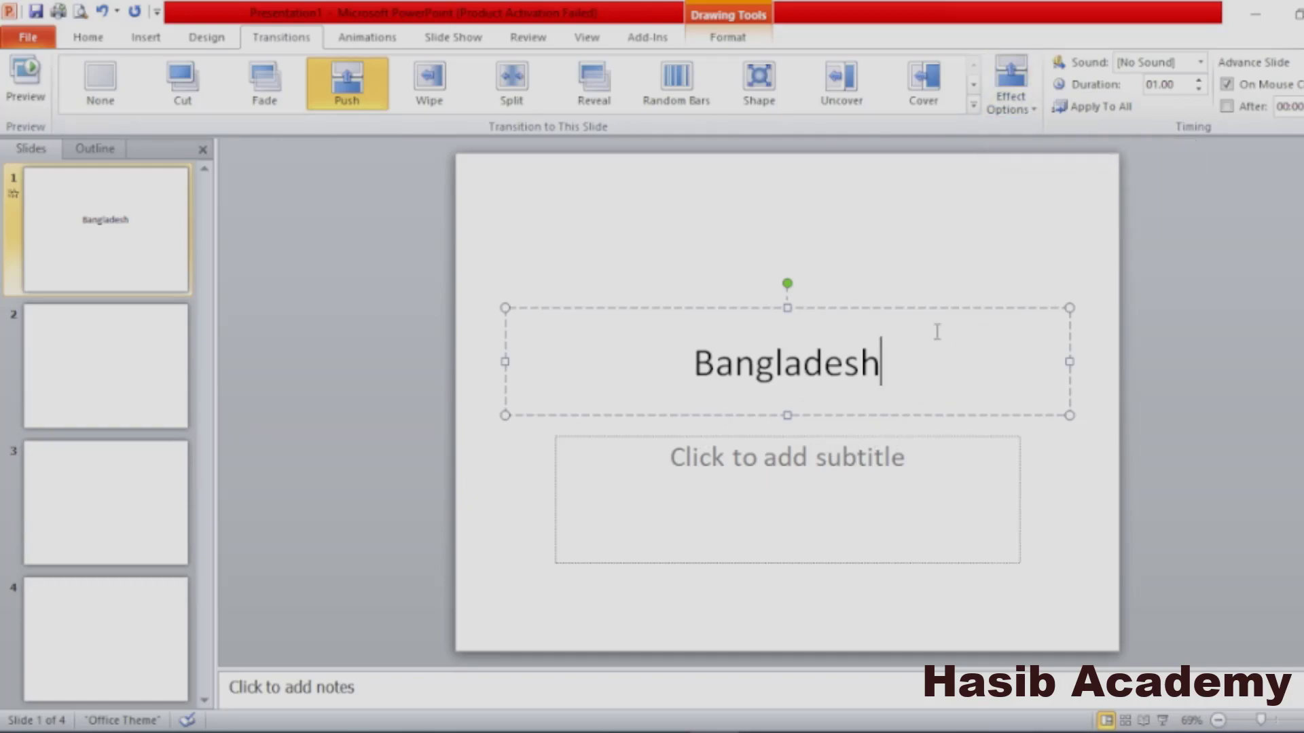
# Try the Push directions From Left, From Right and From Bottom, settling on From Top
pyautogui.click(1030, 117)
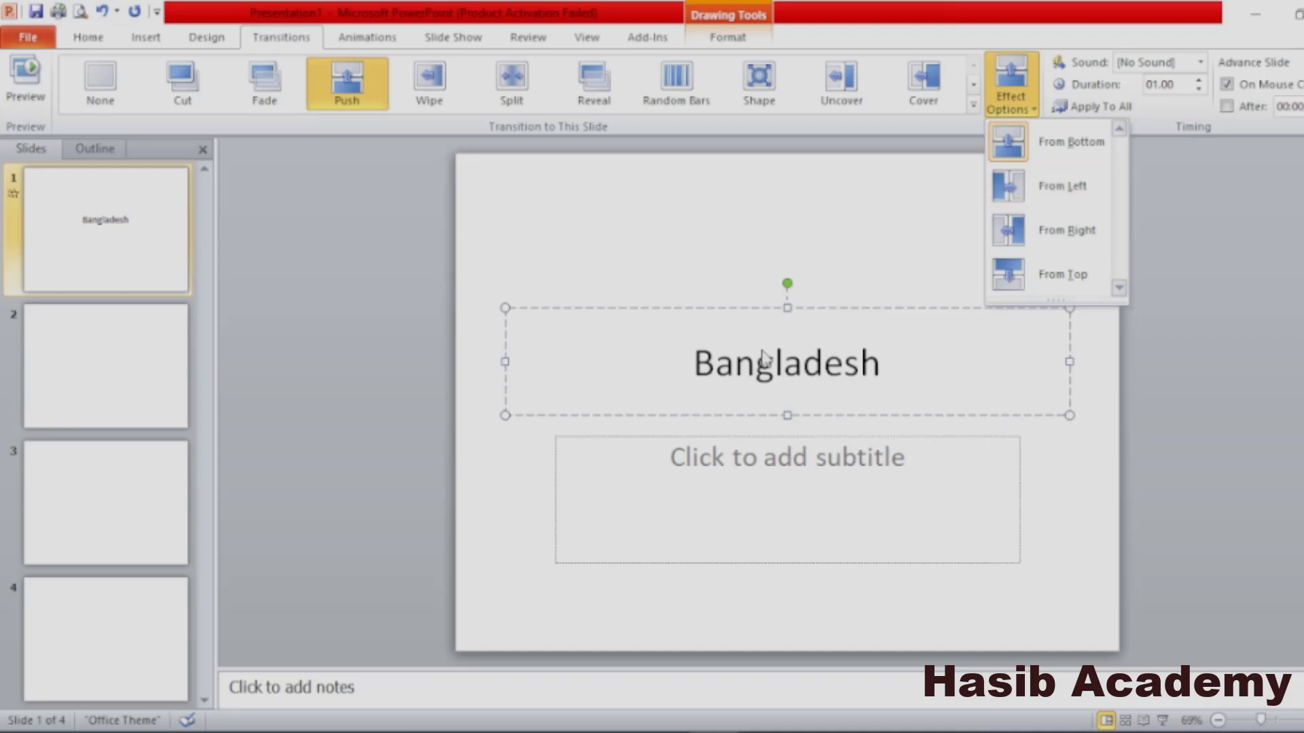
pyautogui.click(1063, 186)
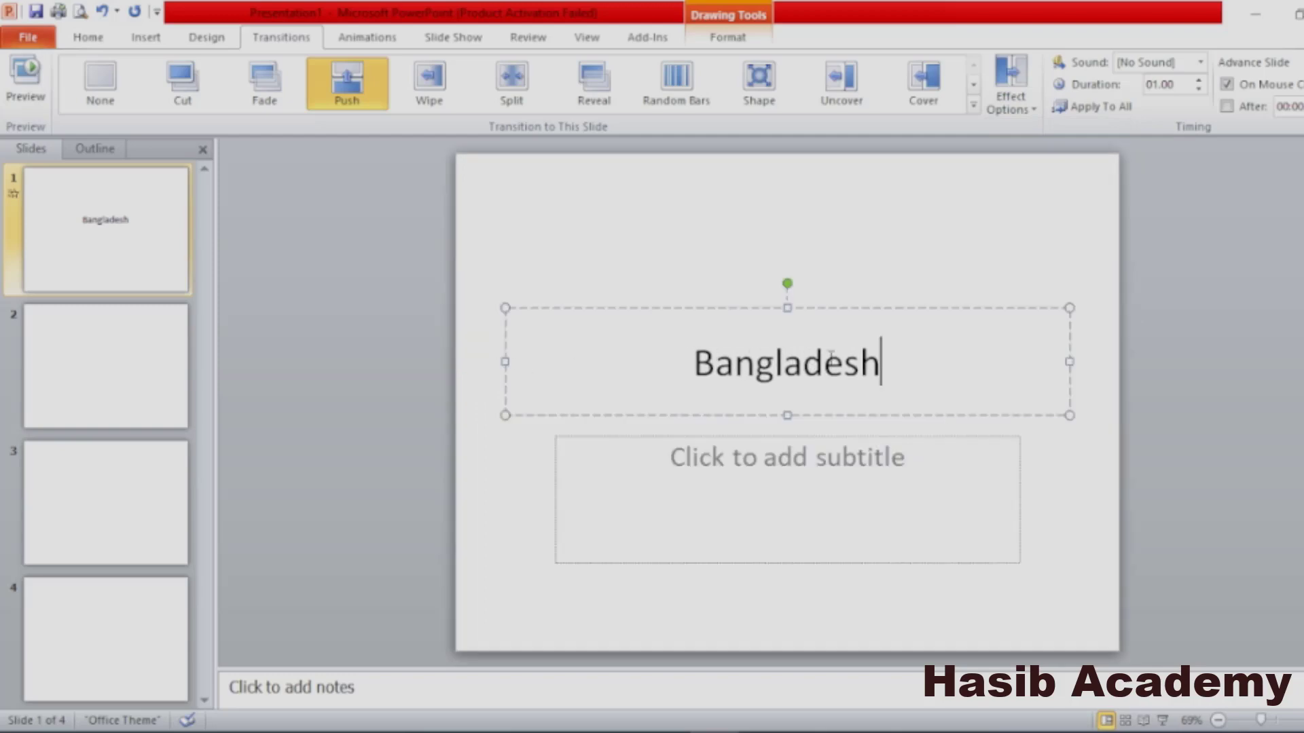
pyautogui.click(1028, 112)
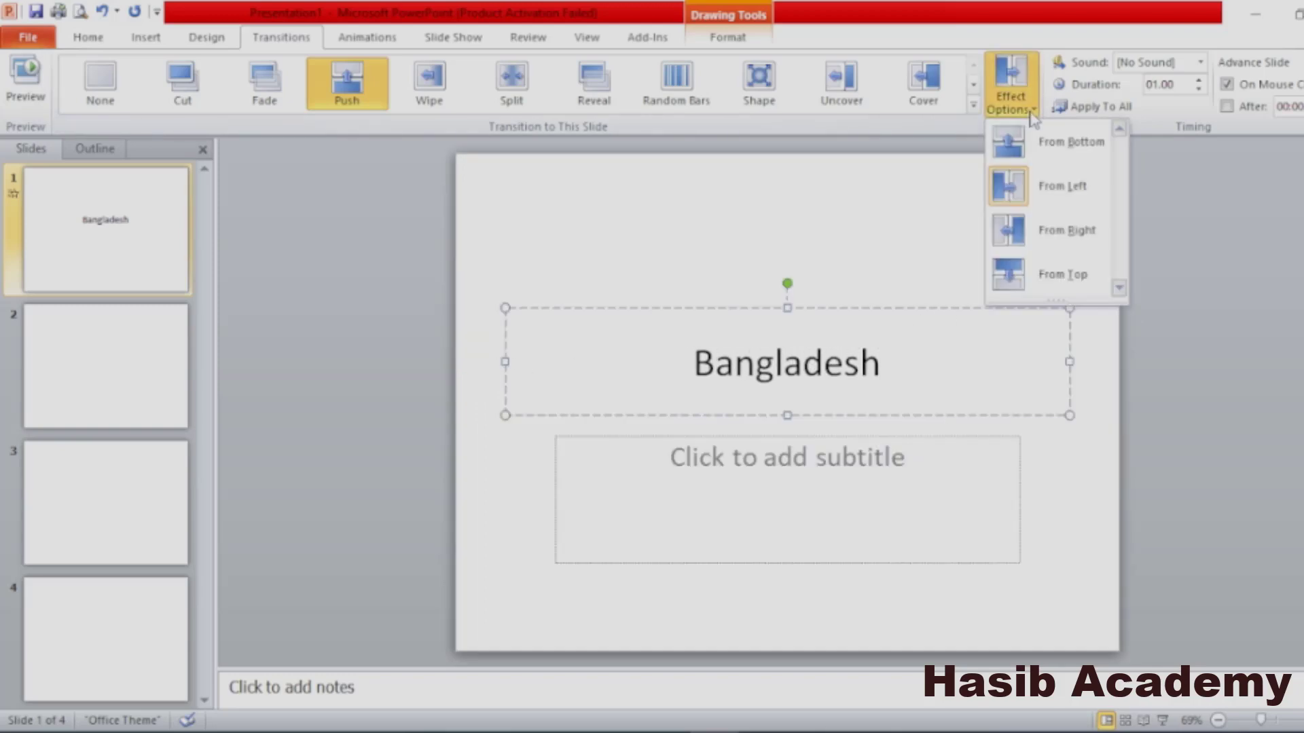
pyautogui.click(1053, 240)
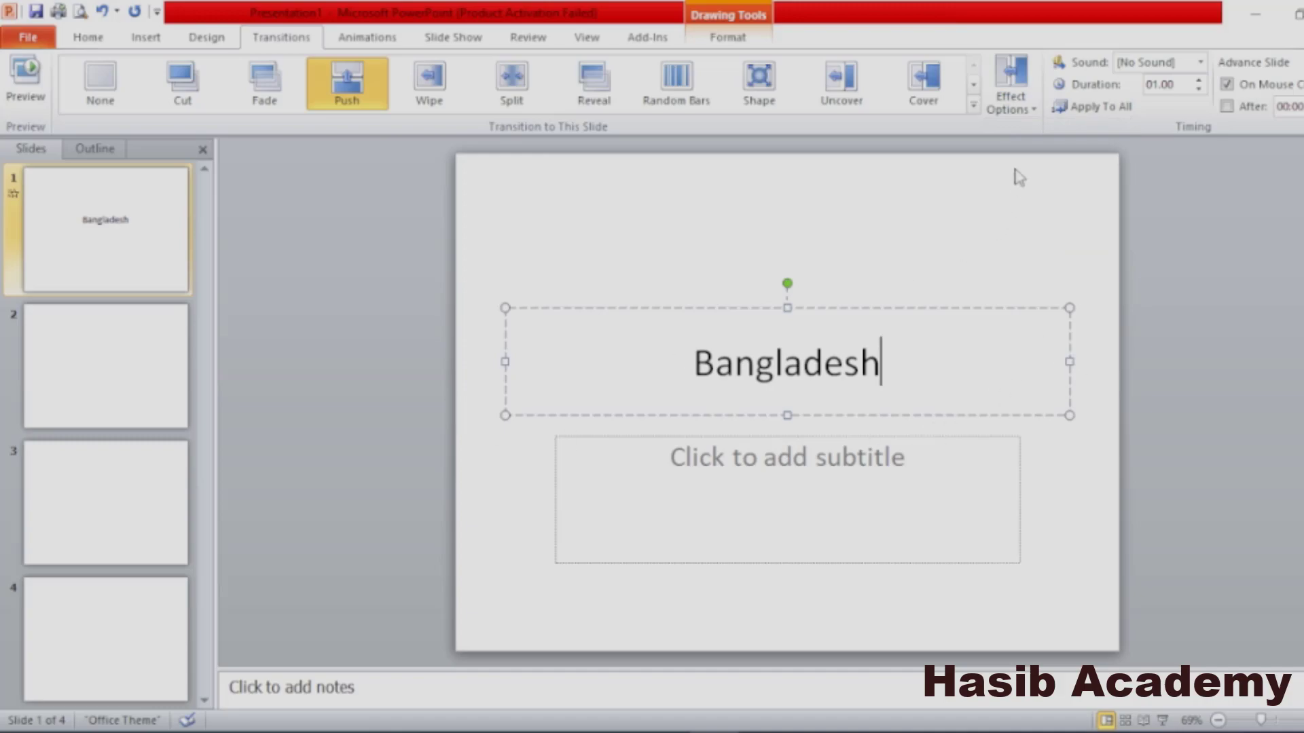
pyautogui.click(1033, 115)
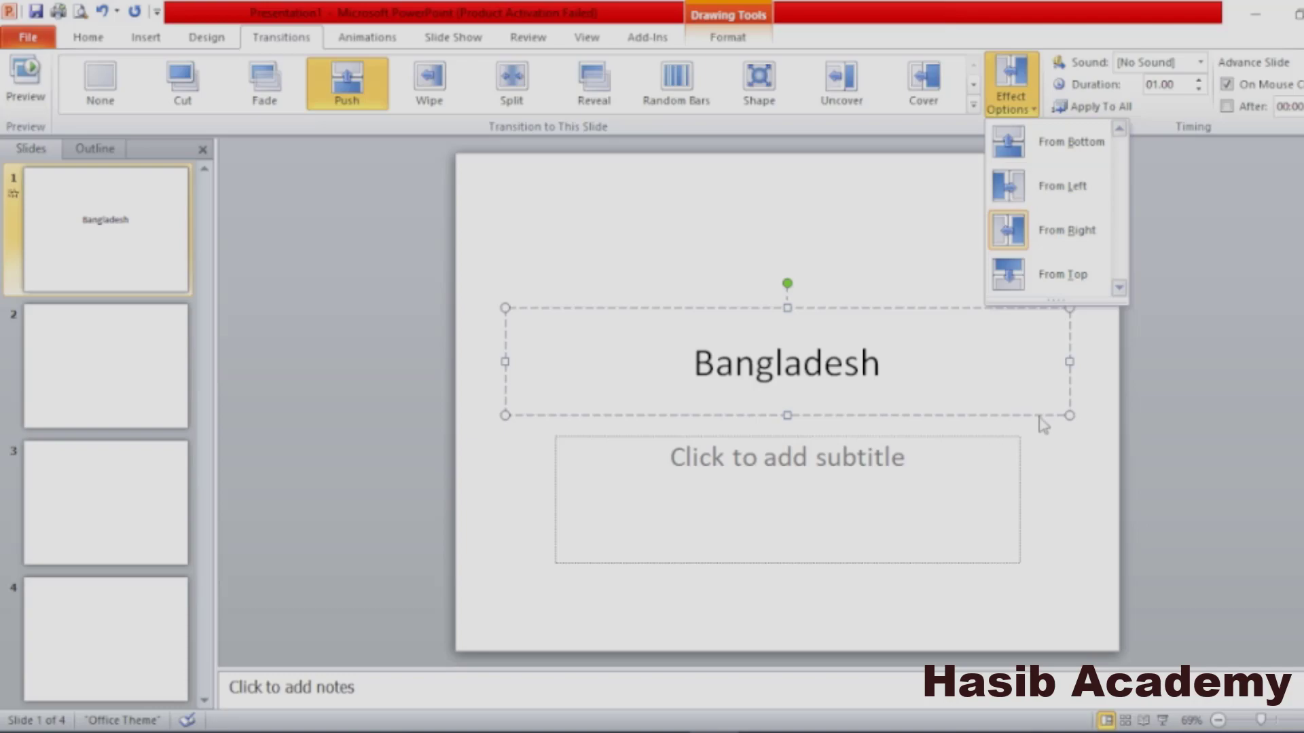
pyautogui.click(1065, 143)
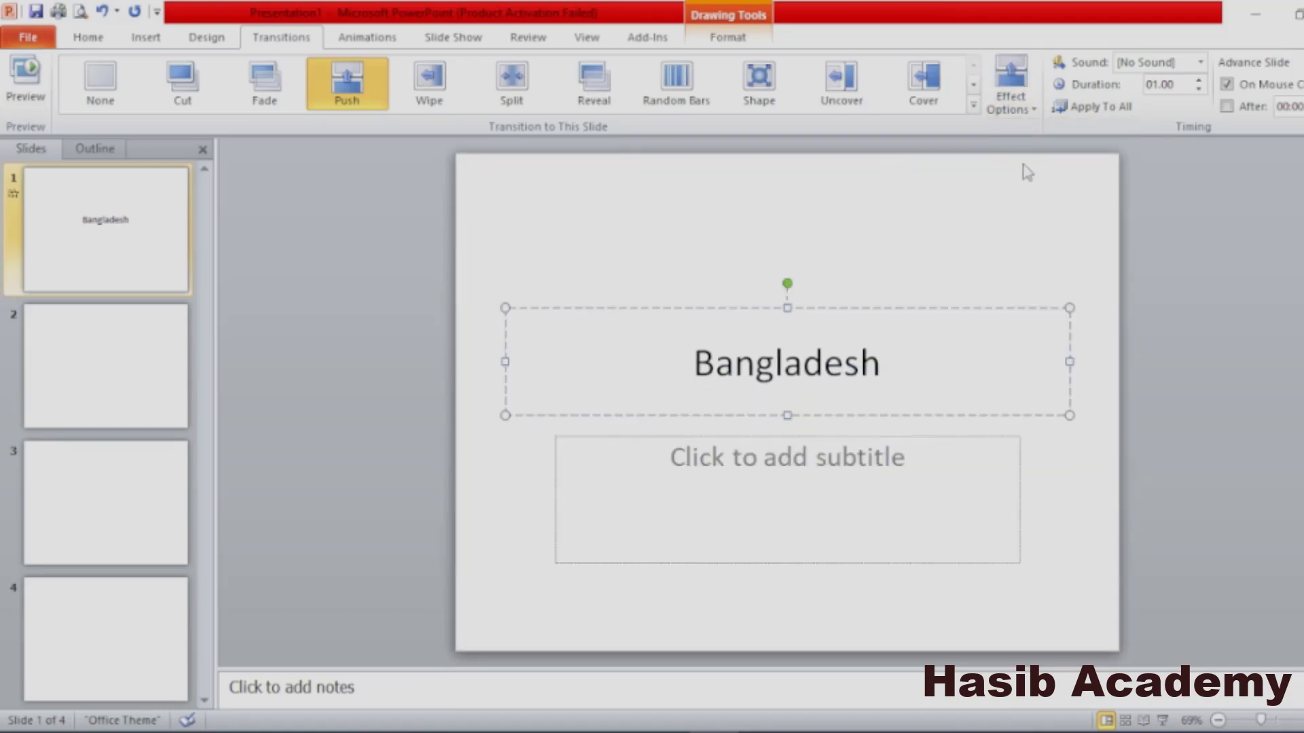
pyautogui.click(1011, 85)
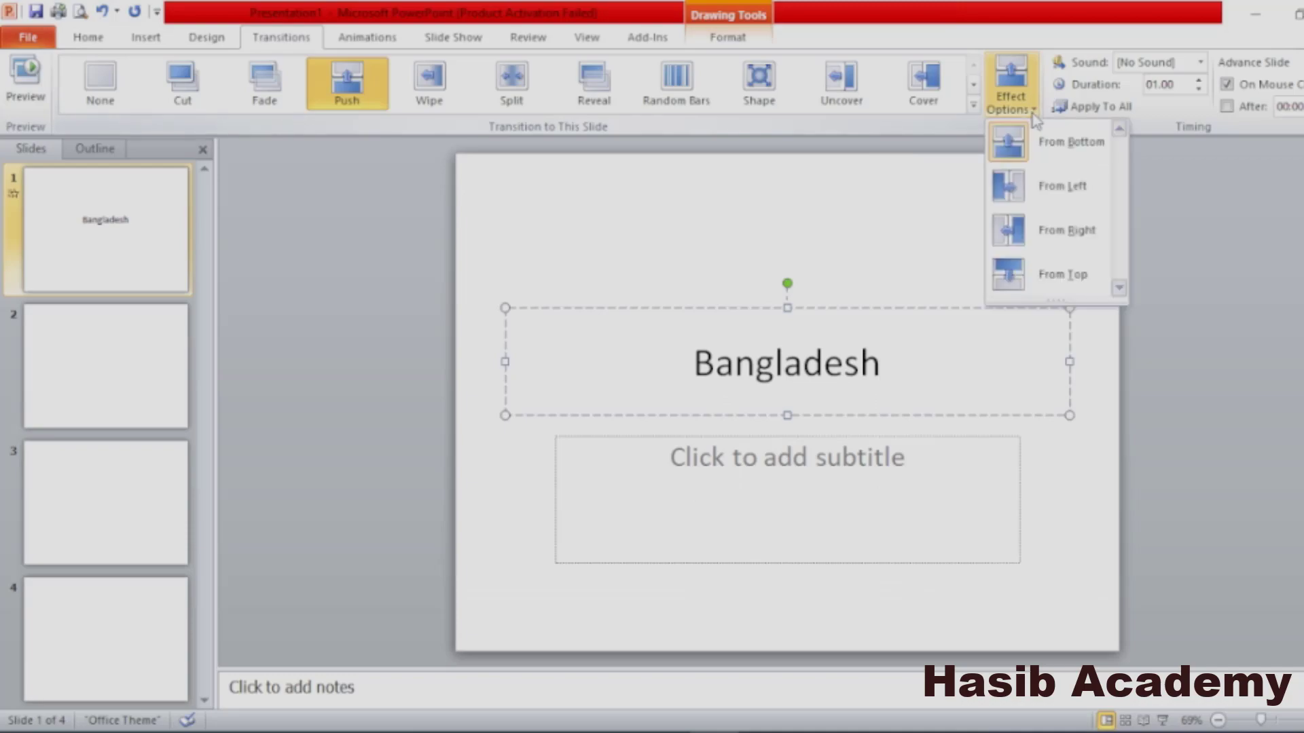
pyautogui.click(1044, 279)
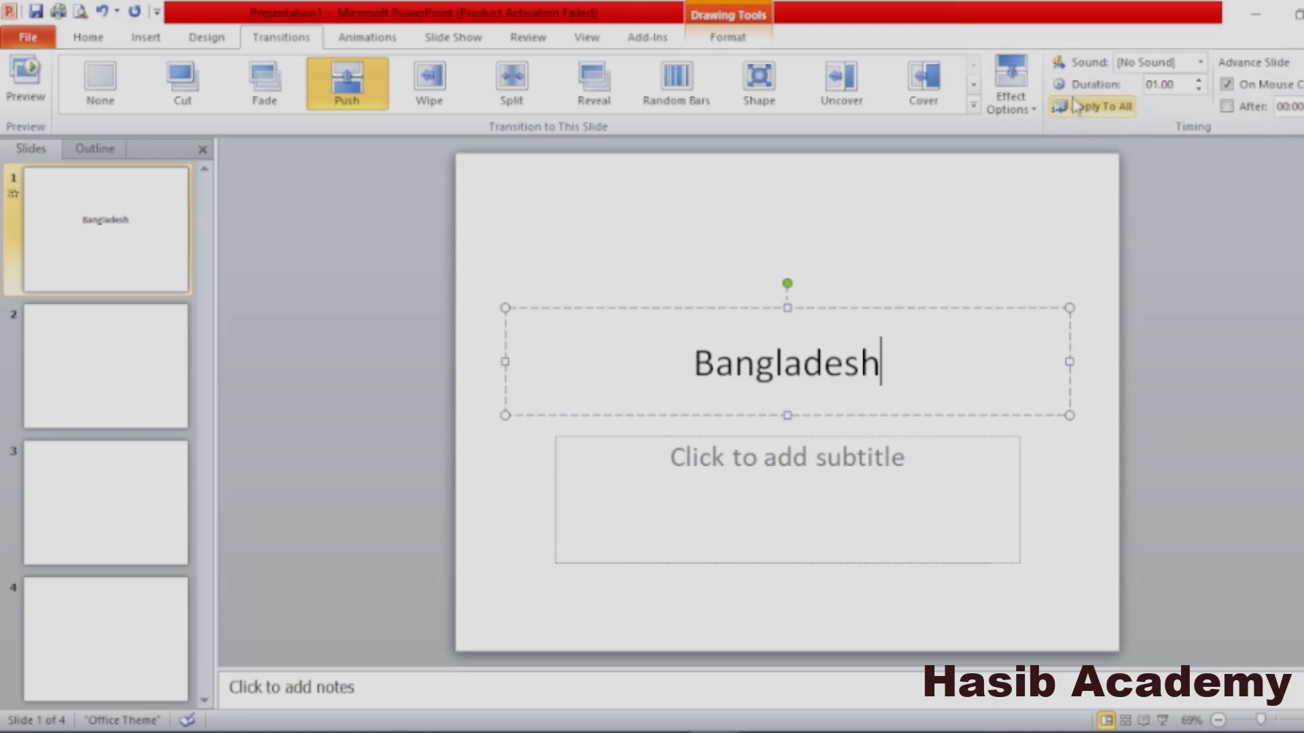
# Open the Sound list in the Timing group, currently at No Sound
pyautogui.click(1201, 64)
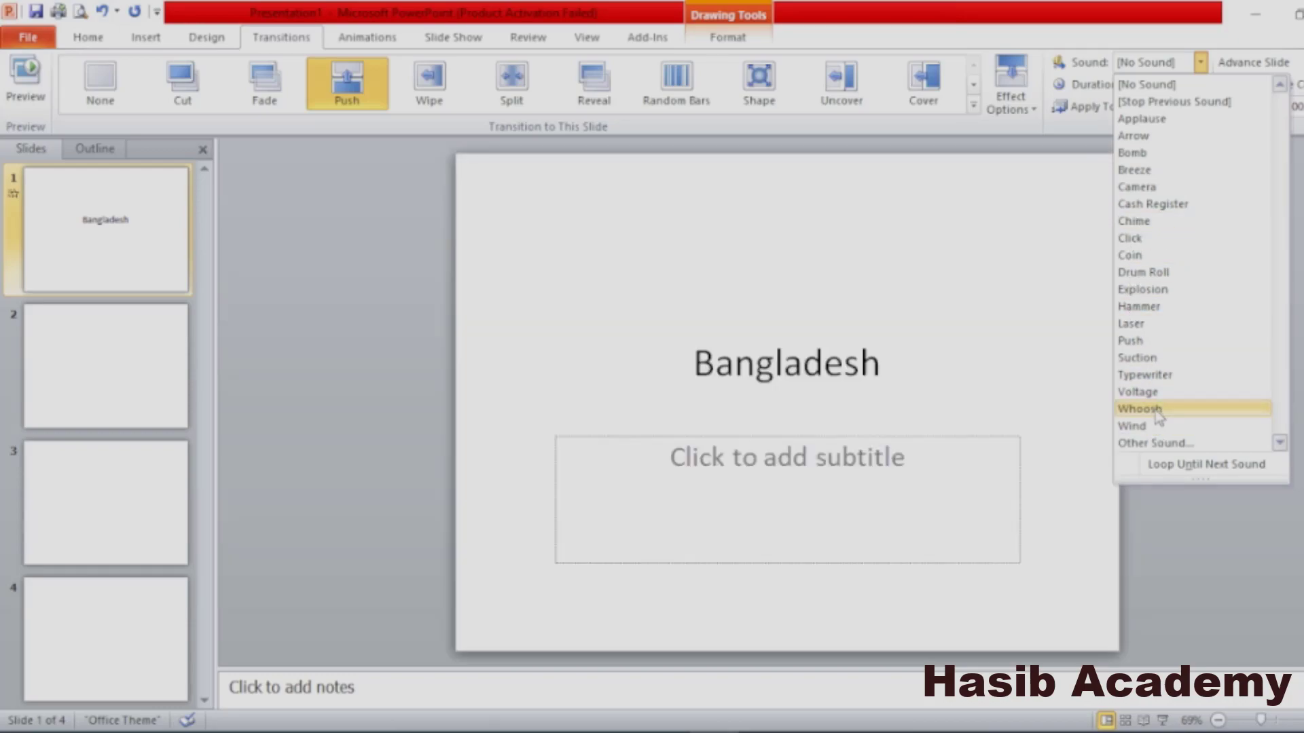
# Set the transition sound to Whoosh and apply the transition to all four slides
pyautogui.click(1141, 409)
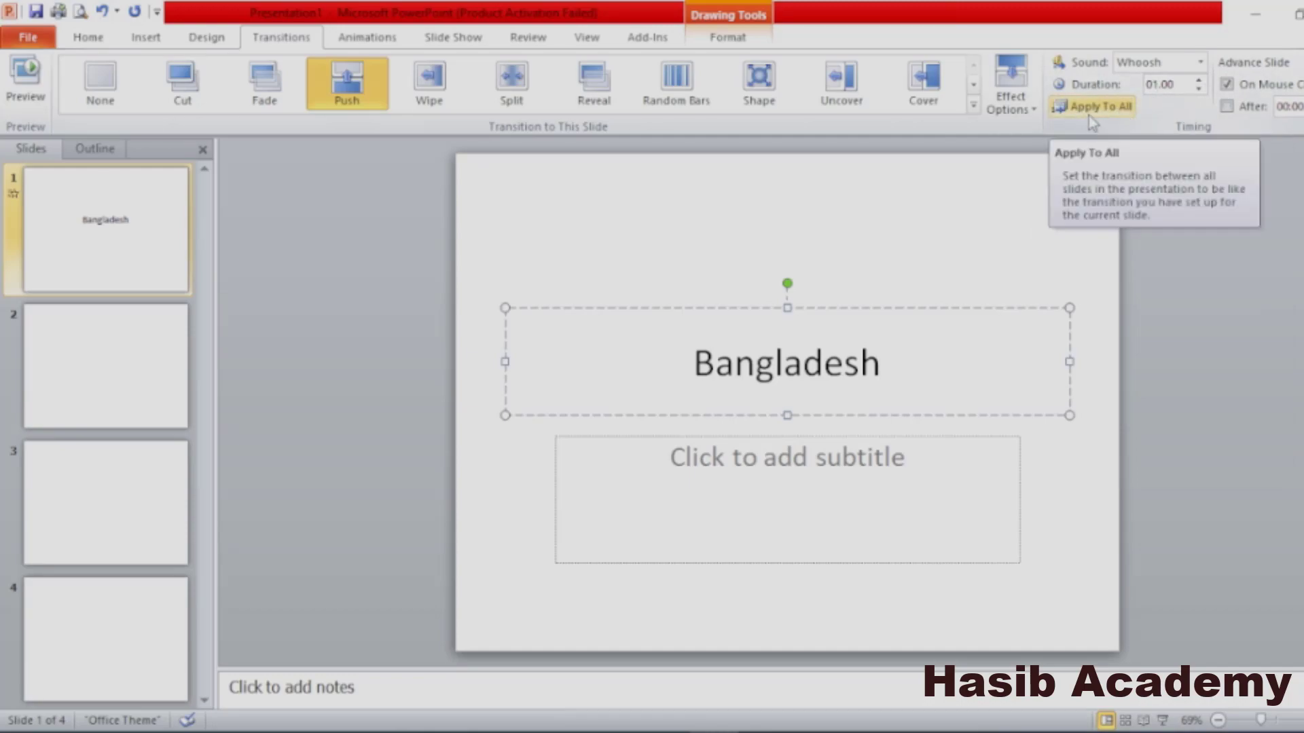
pyautogui.click(1127, 116)
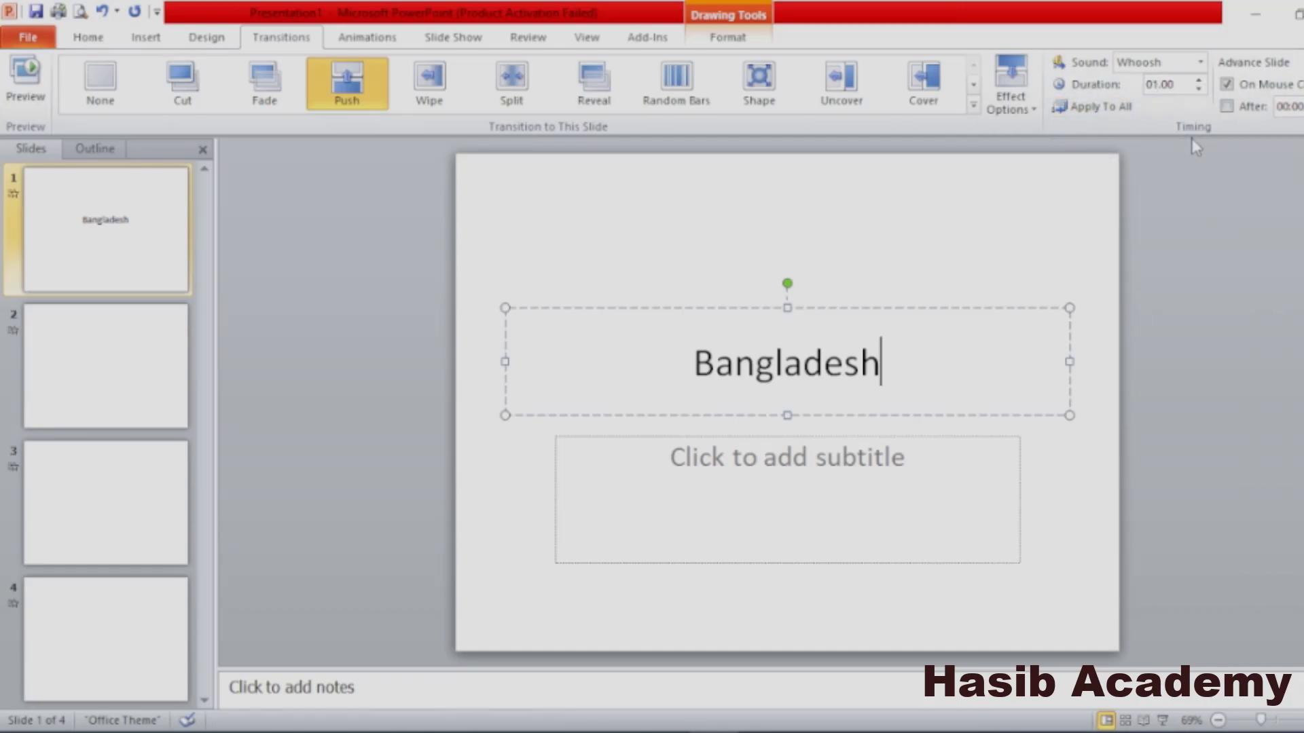